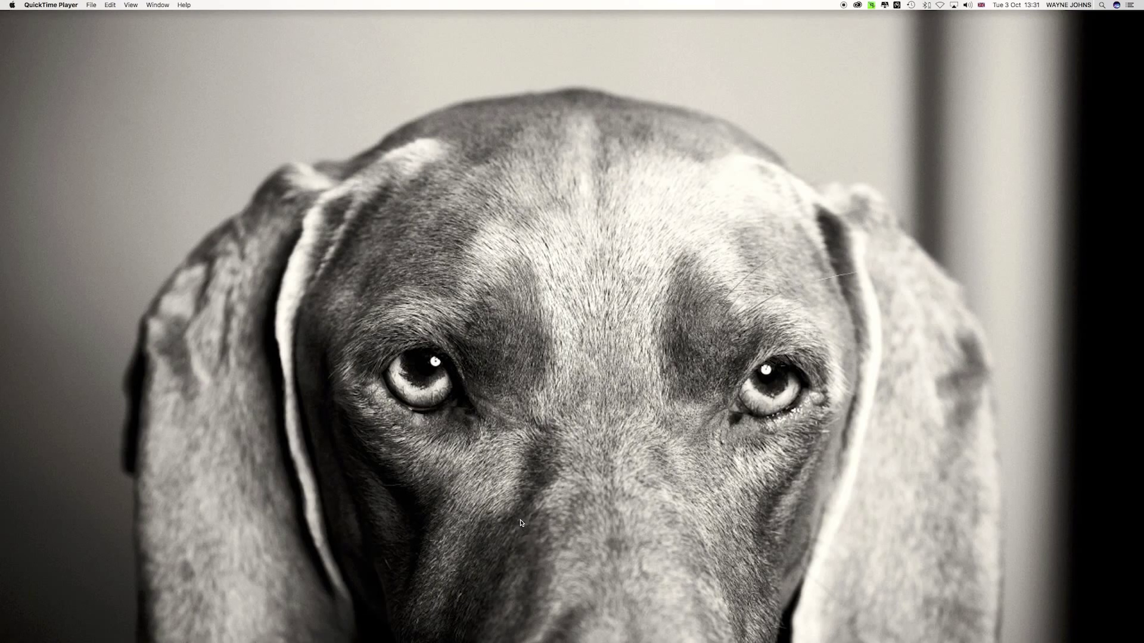
- Launch Adobe DNG Converter and select the RAW - DNG folder as the source
{"action": "mouse_move", "coordinate": [454, 641]}
{"action": "left_click", "coordinate": [470, 625]}
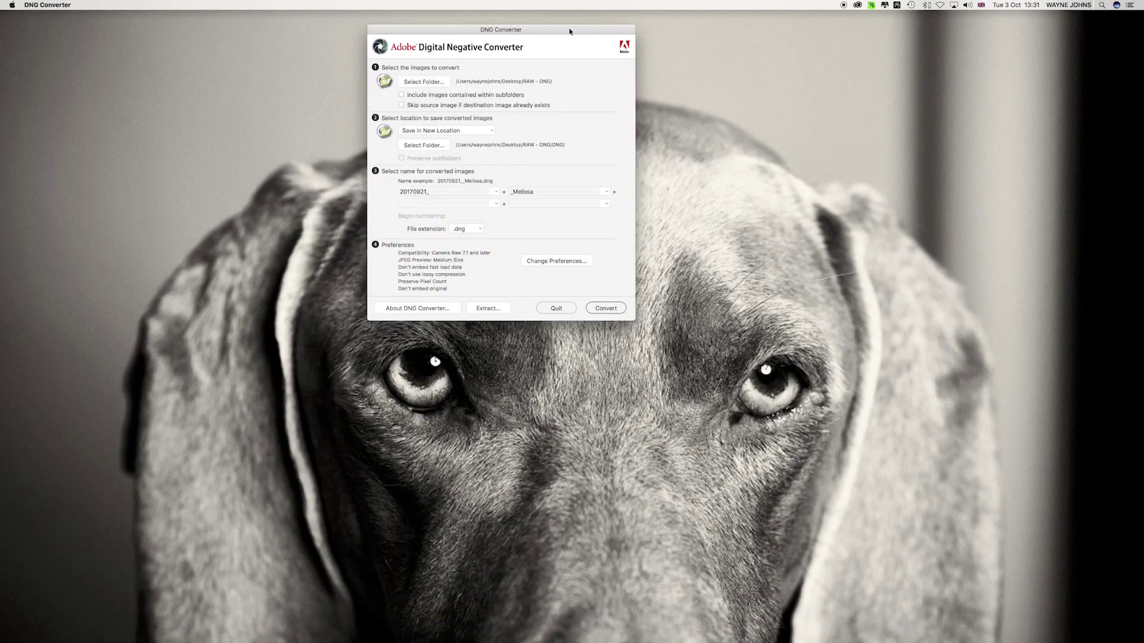
{"action": "left_click_drag", "start_coordinate": [569, 32], "coordinate": [596, 31]}
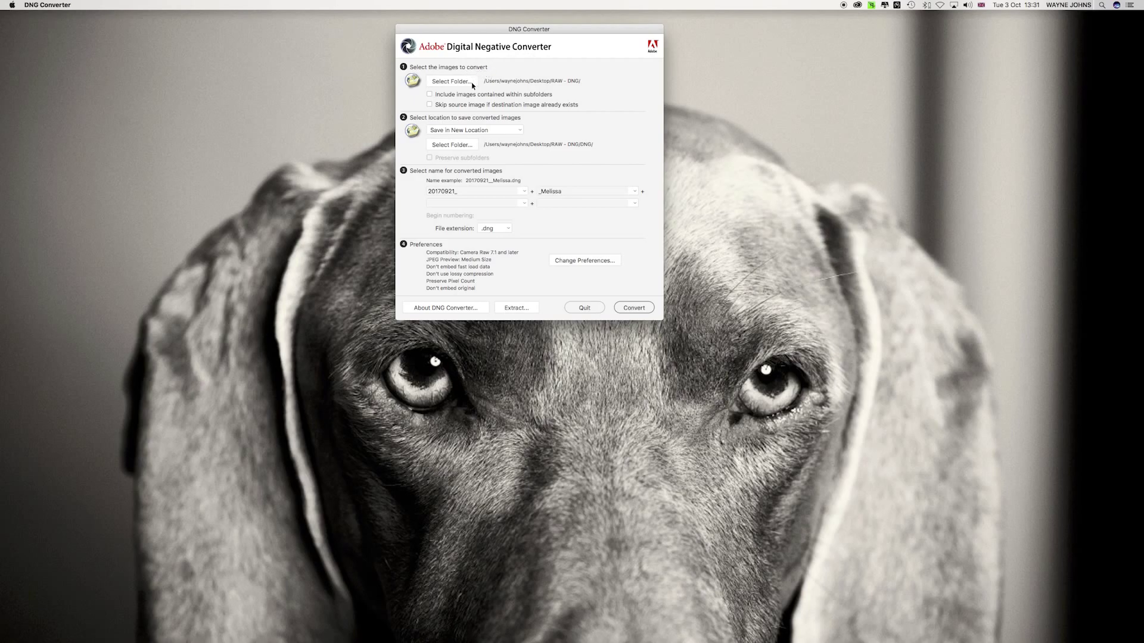
{"action": "left_click_drag", "start_coordinate": [488, 34], "coordinate": [519, 32]}
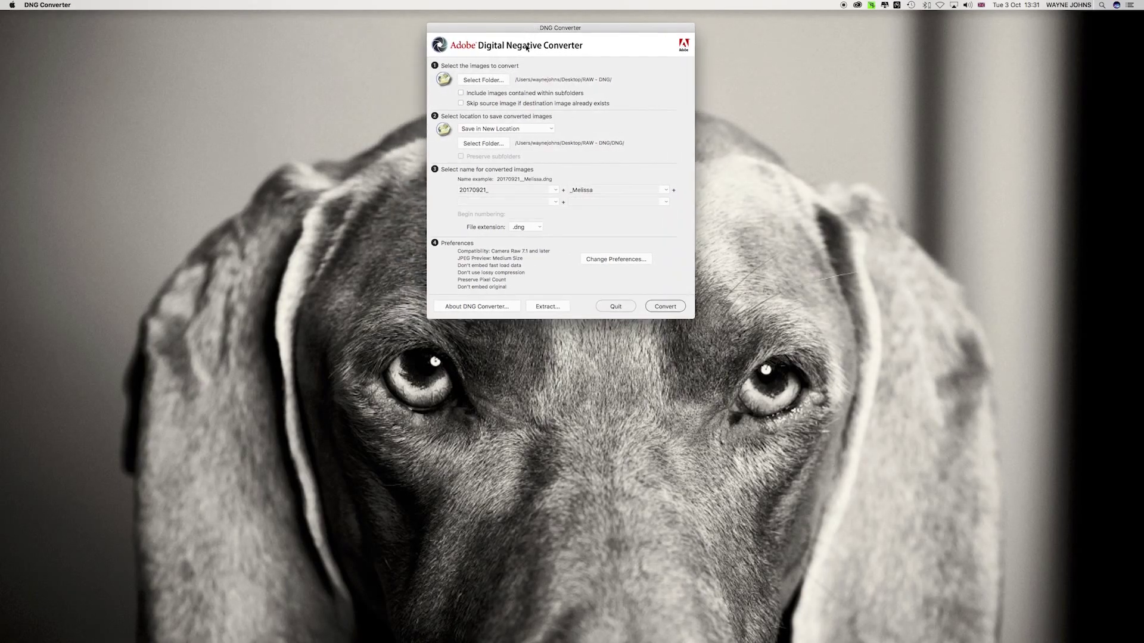
{"action": "left_click", "coordinate": [492, 81]}
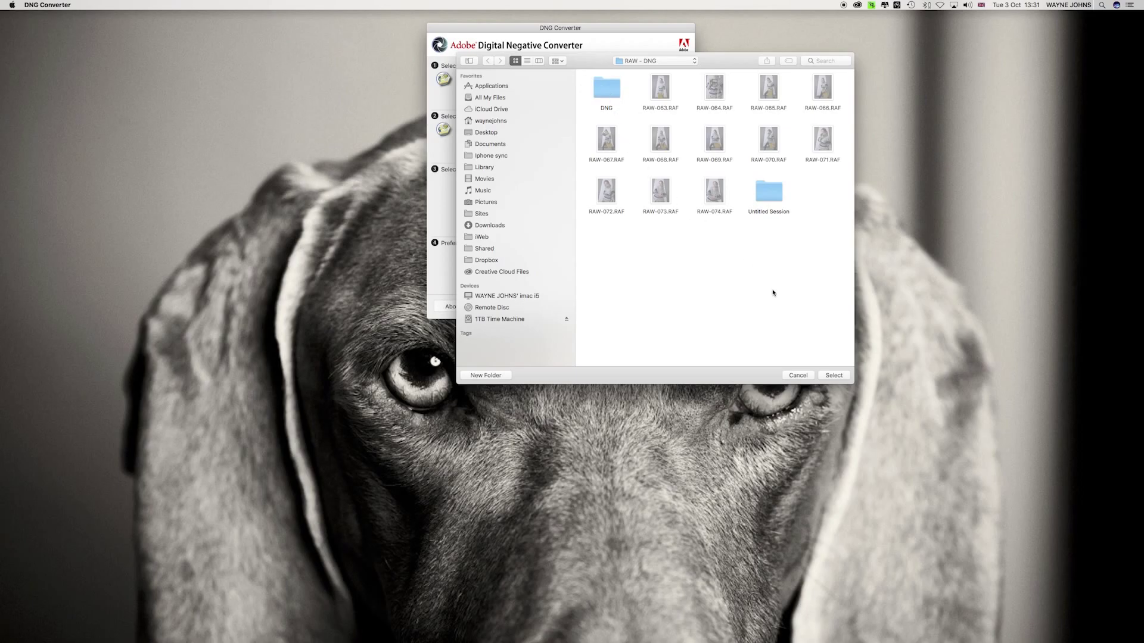
{"action": "left_click", "coordinate": [834, 376]}
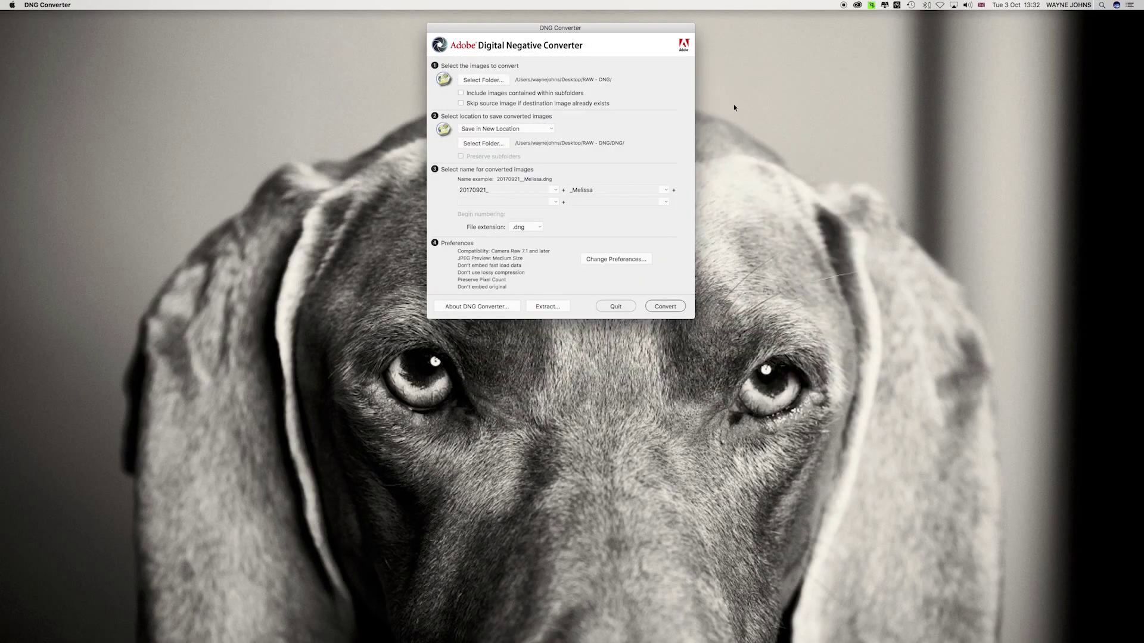
- Keep Save in New Location and choose the DNG subfolder as the destination
{"action": "left_click", "coordinate": [478, 128]}
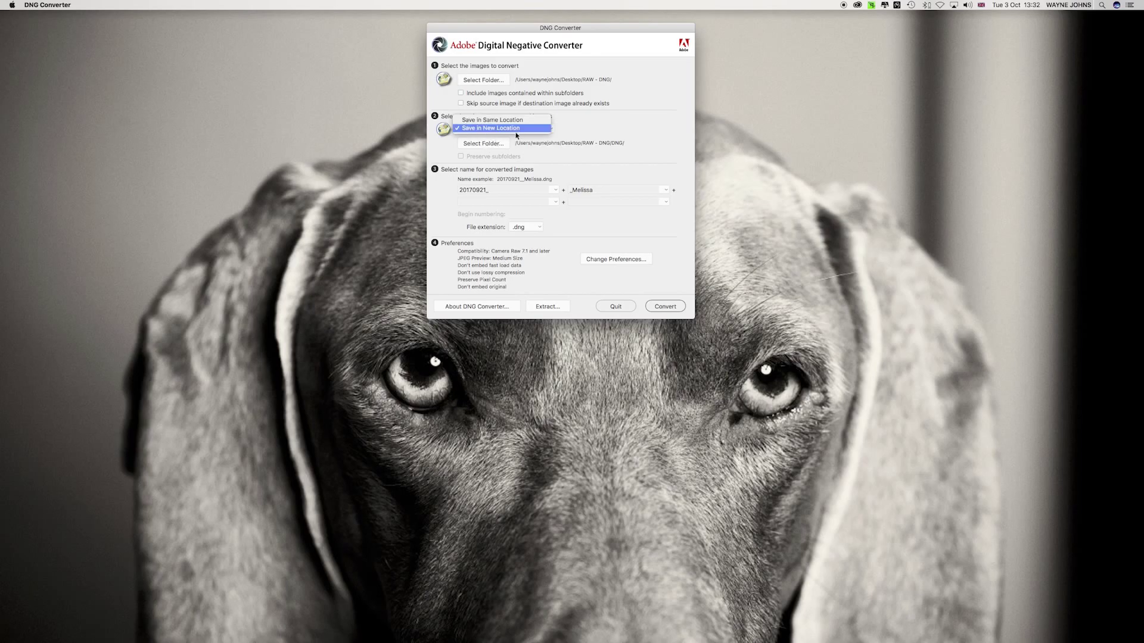
{"action": "left_click", "coordinate": [503, 128]}
{"action": "left_click", "coordinate": [483, 143]}
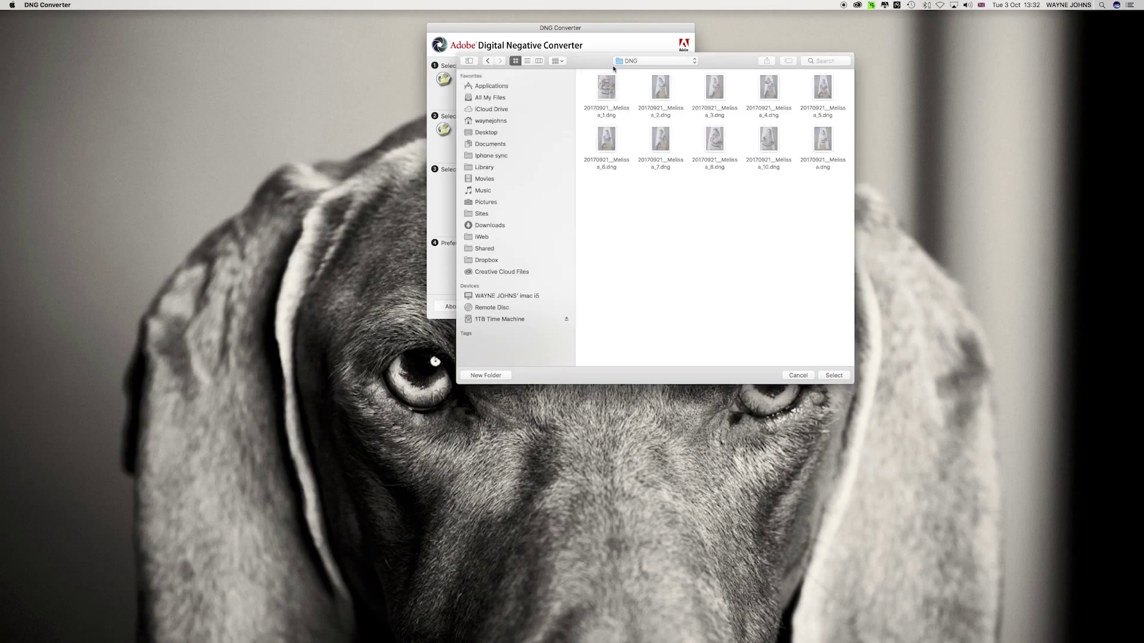
{"action": "left_click", "coordinate": [670, 63]}
{"action": "key", "text": "Escape"}
{"action": "left_click", "coordinate": [798, 375]}
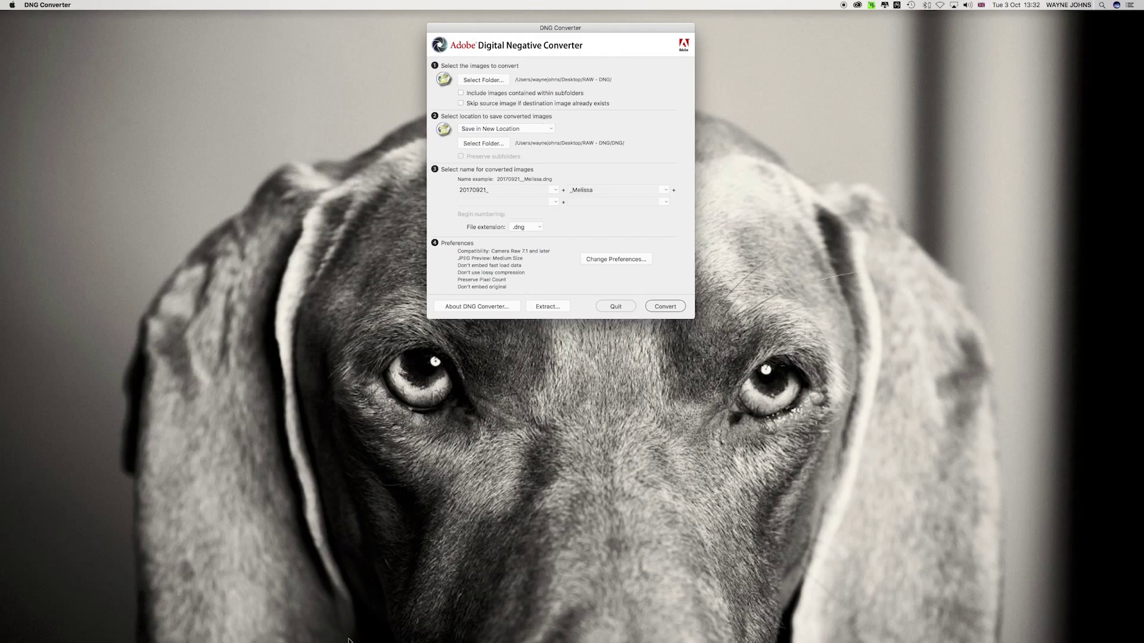
- Delete all the old DNG files from Desktop > RAW - DNG > DNG in Finder
{"action": "mouse_move", "coordinate": [349, 635]}
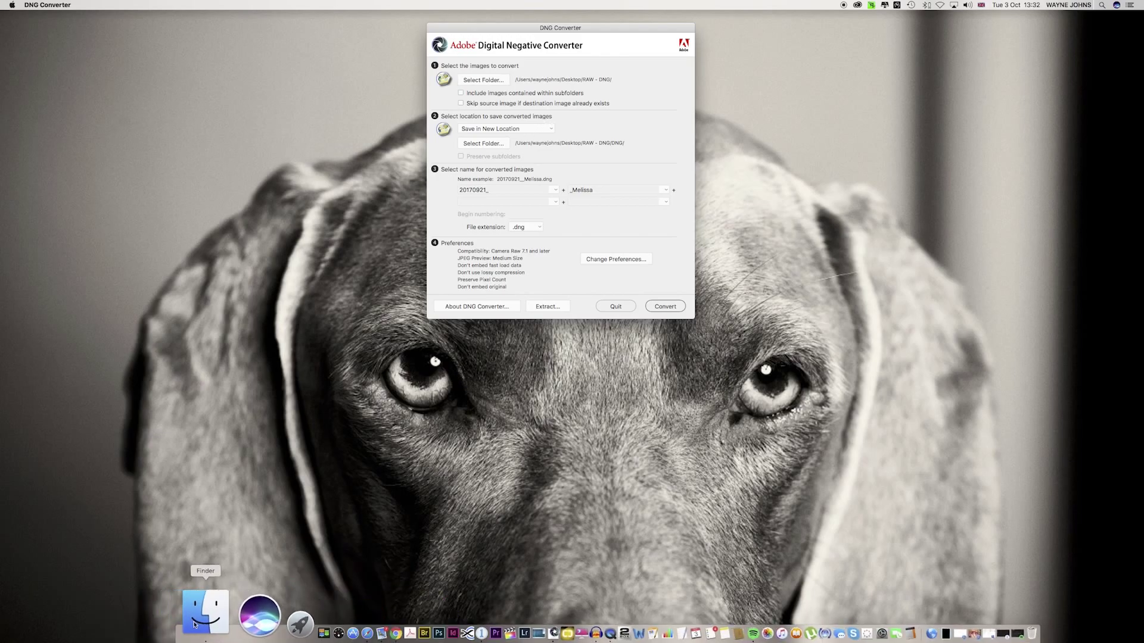
{"action": "left_click", "coordinate": [201, 619]}
{"action": "left_click", "coordinate": [344, 201]}
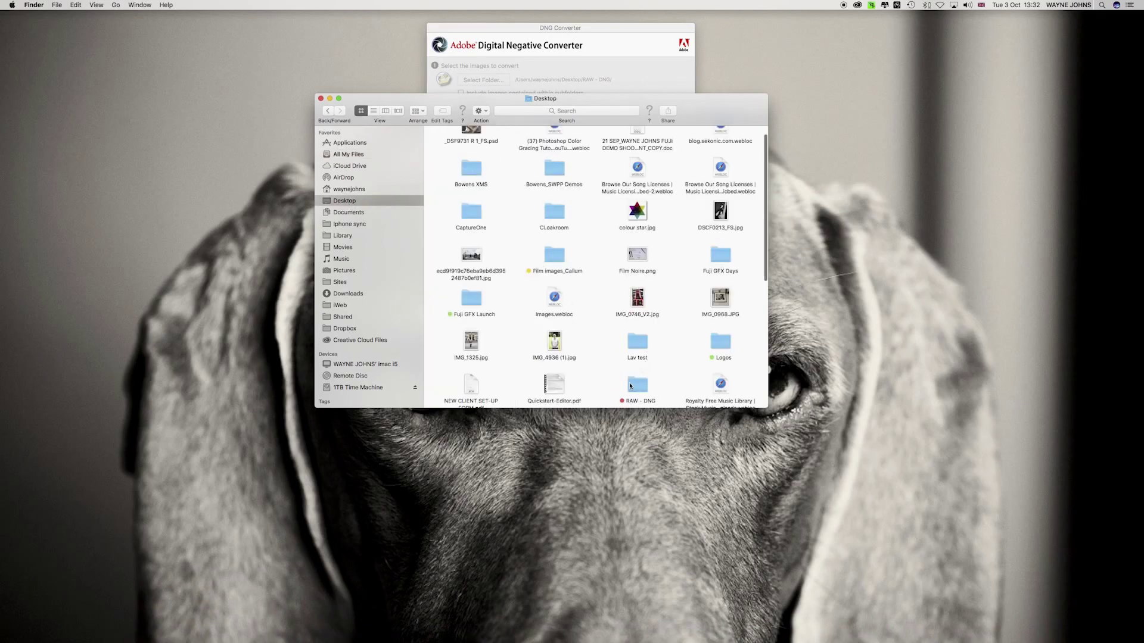
{"action": "double_click", "coordinate": [637, 384]}
{"action": "double_click", "coordinate": [539, 214]}
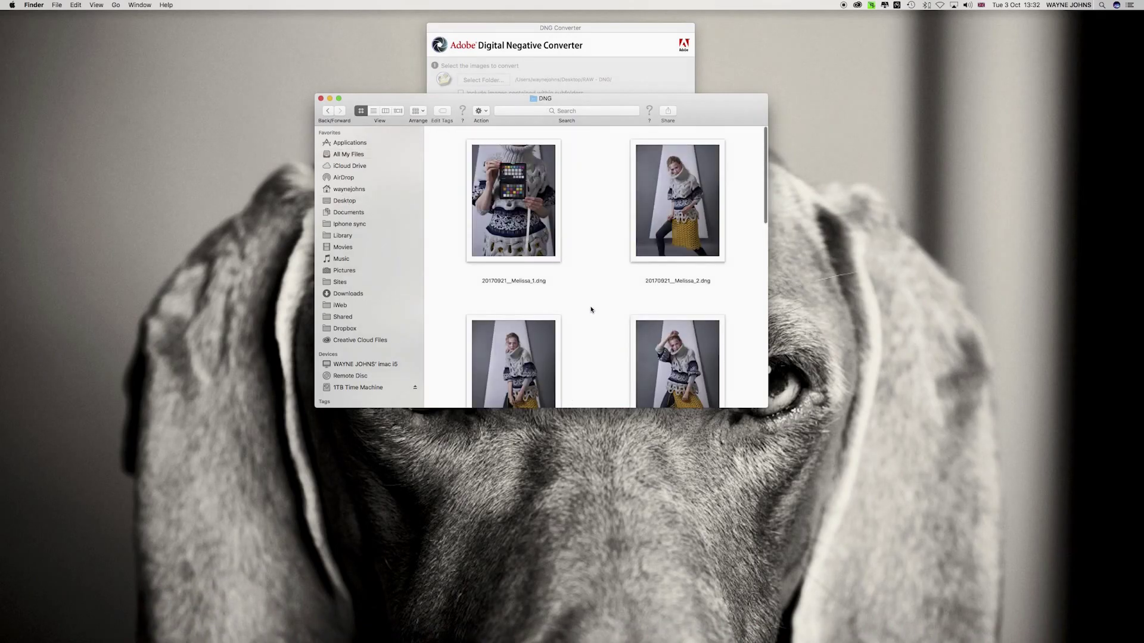
{"action": "key", "text": "super+a"}
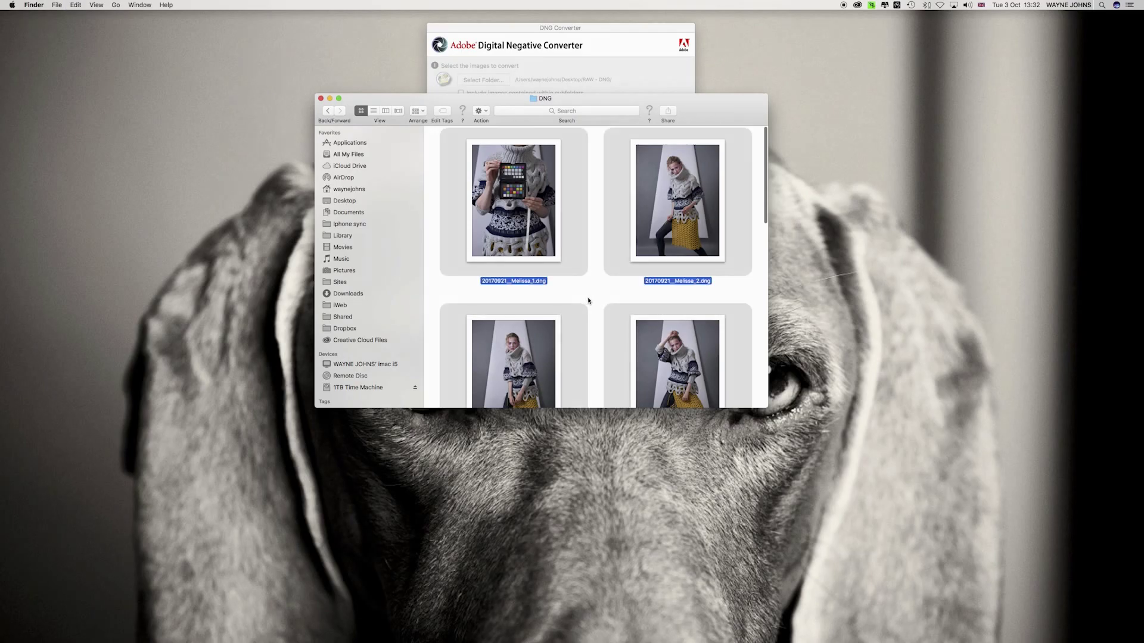
{"action": "key", "text": "super+BackSpace"}
{"action": "left_click", "coordinate": [321, 99]}
- Reselect the DNG subfolder as the converter's destination folder
{"action": "left_click", "coordinate": [584, 173]}
{"action": "left_click", "coordinate": [483, 142]}
{"action": "left_click", "coordinate": [753, 243]}
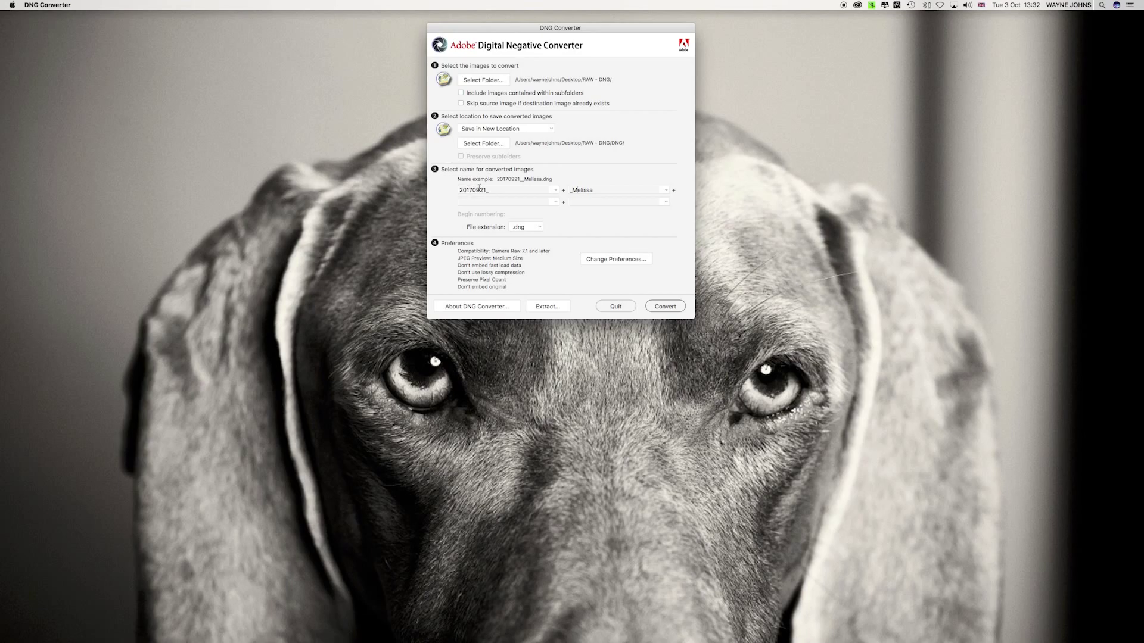
- Convert the twelve RAF files to DNG, dismiss the status report, and quit the converter
{"action": "left_click", "coordinate": [666, 307]}
{"action": "left_click_drag", "start_coordinate": [569, 91], "coordinate": [599, 80]}
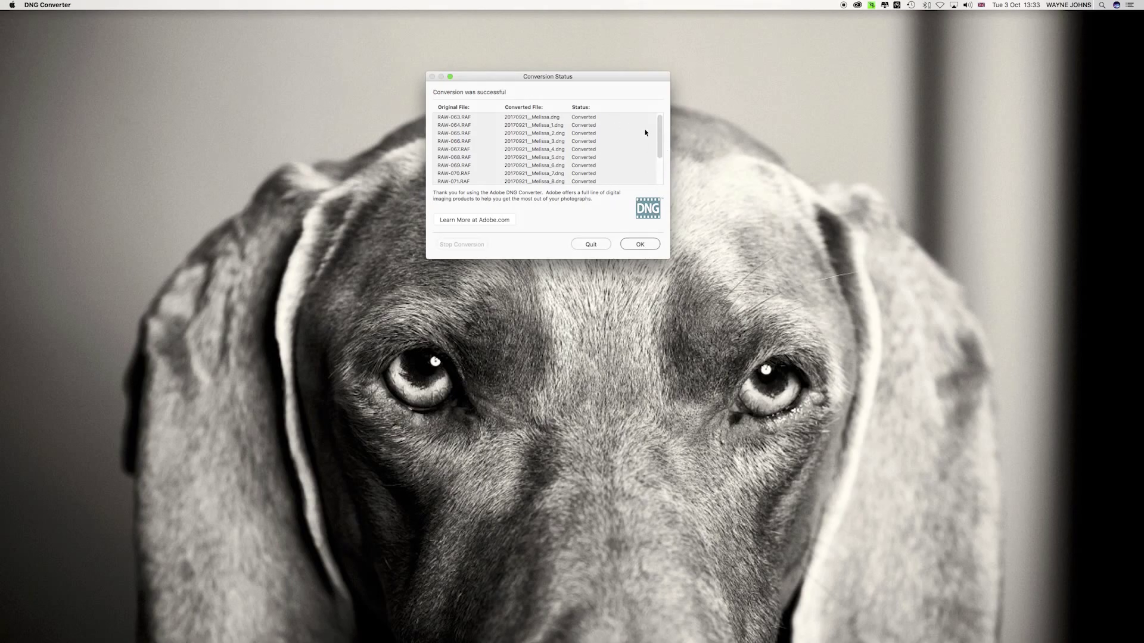
{"action": "left_click_drag", "start_coordinate": [658, 149], "coordinate": [655, 182]}
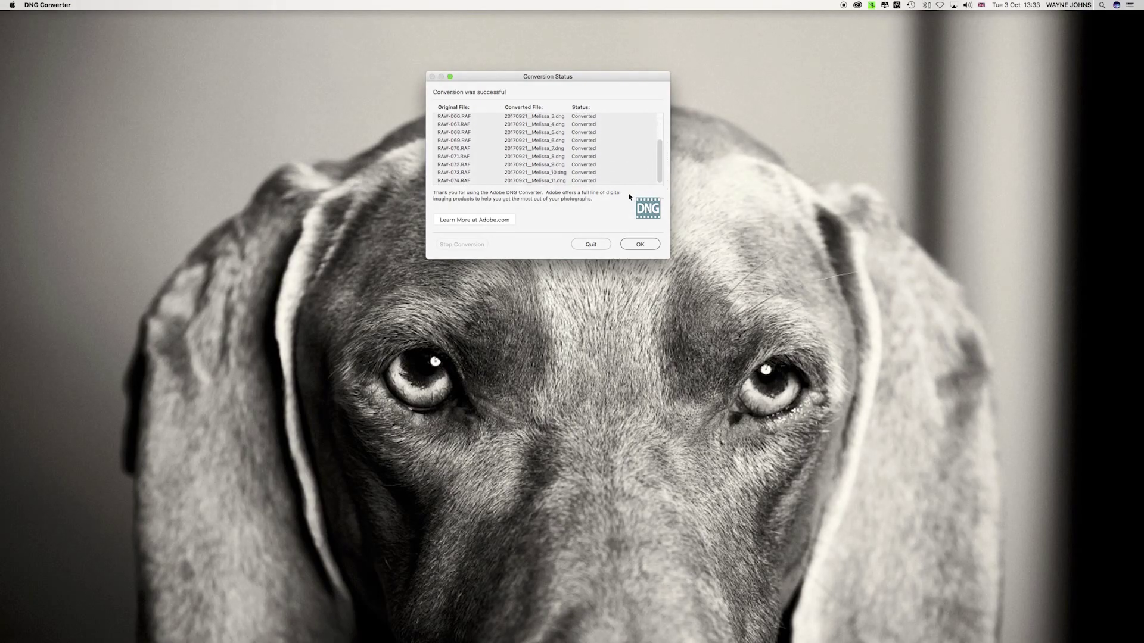
{"action": "left_click", "coordinate": [641, 245]}
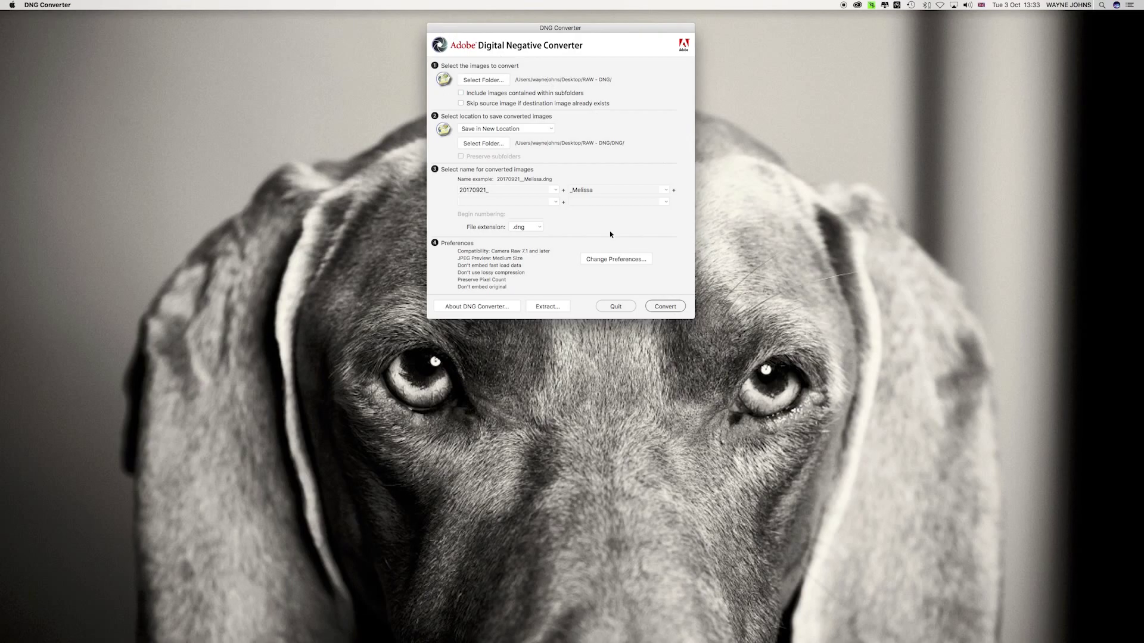
{"action": "left_click", "coordinate": [615, 306]}
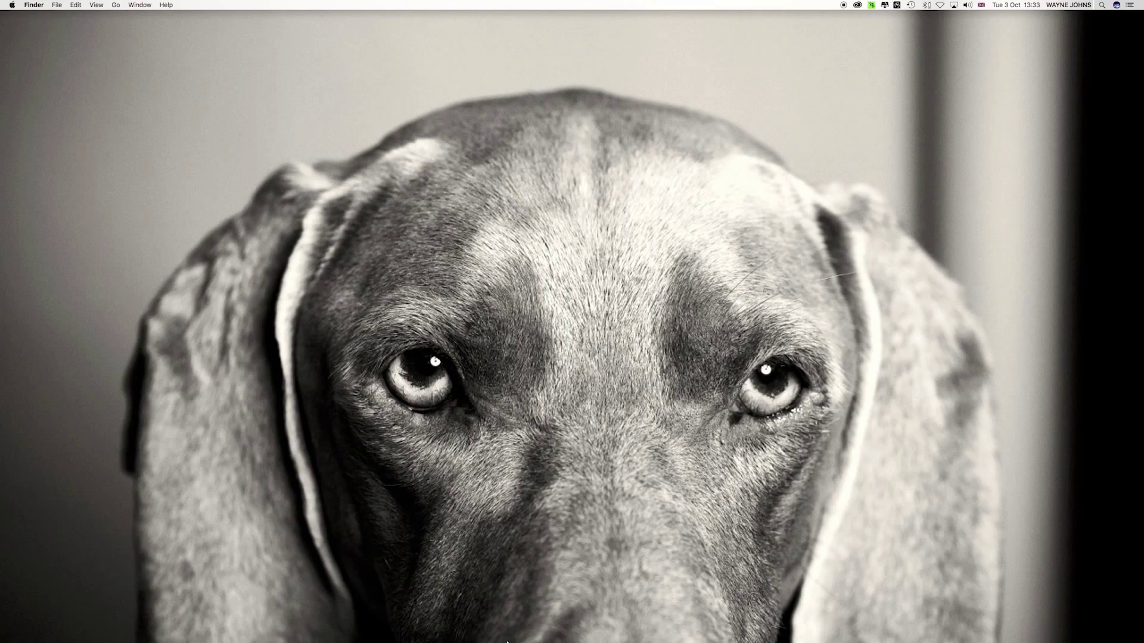
- Launch Exif Editor, check its About information, and open the file dialog on the DNG folder
{"action": "mouse_move", "coordinate": [502, 641]}
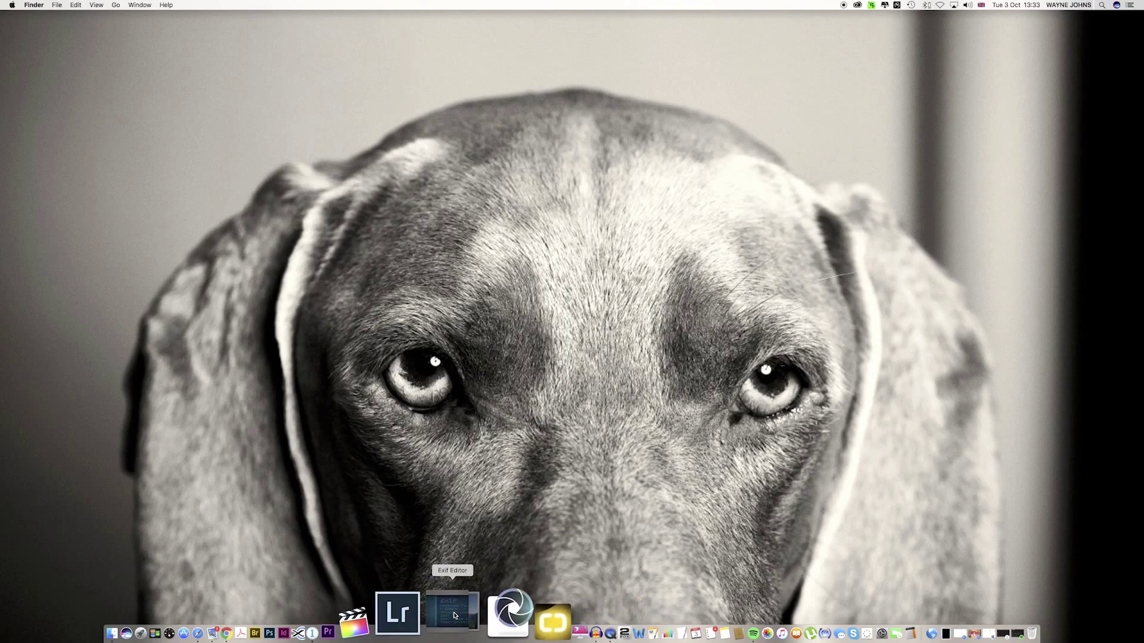
{"action": "left_click", "coordinate": [454, 614]}
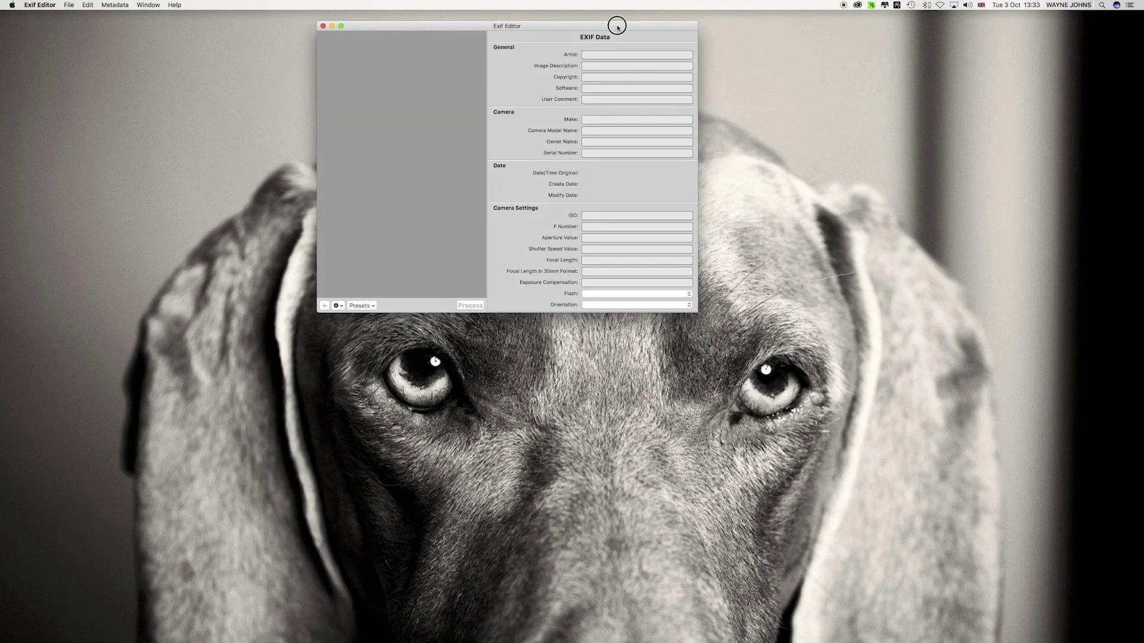
{"action": "left_click_drag", "start_coordinate": [617, 24], "coordinate": [624, 36]}
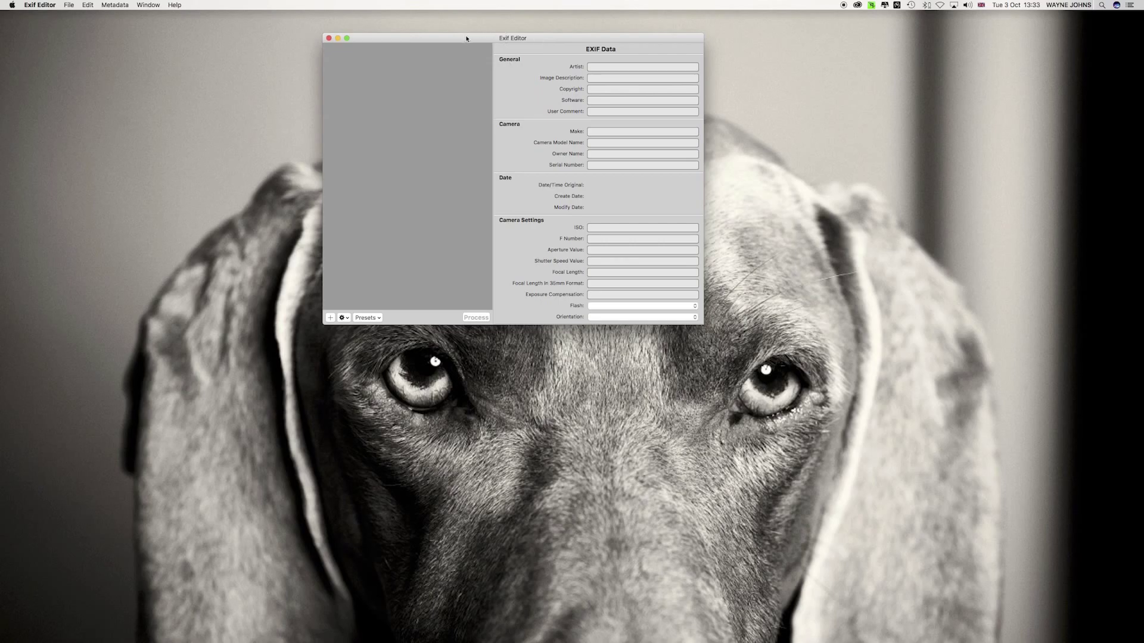
{"action": "left_click_drag", "start_coordinate": [466, 39], "coordinate": [455, 42]}
{"action": "left_click", "coordinate": [40, 5]}
{"action": "left_click", "coordinate": [43, 17]}
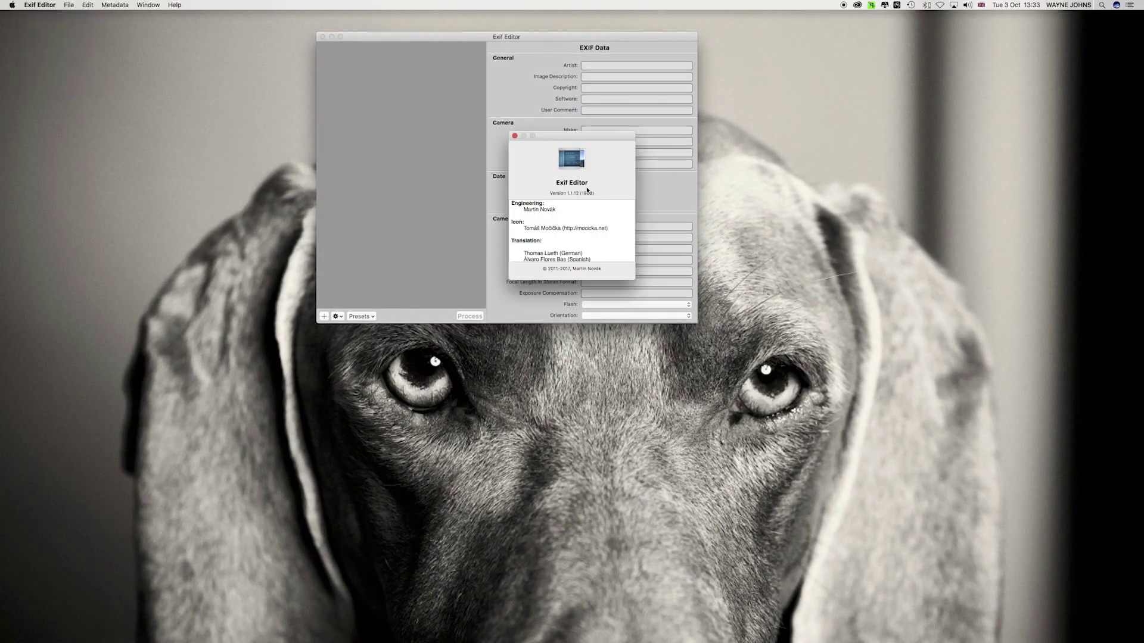
{"action": "left_click", "coordinate": [514, 136]}
{"action": "left_click_drag", "start_coordinate": [556, 39], "coordinate": [620, 35]}
{"action": "left_click", "coordinate": [387, 312]}
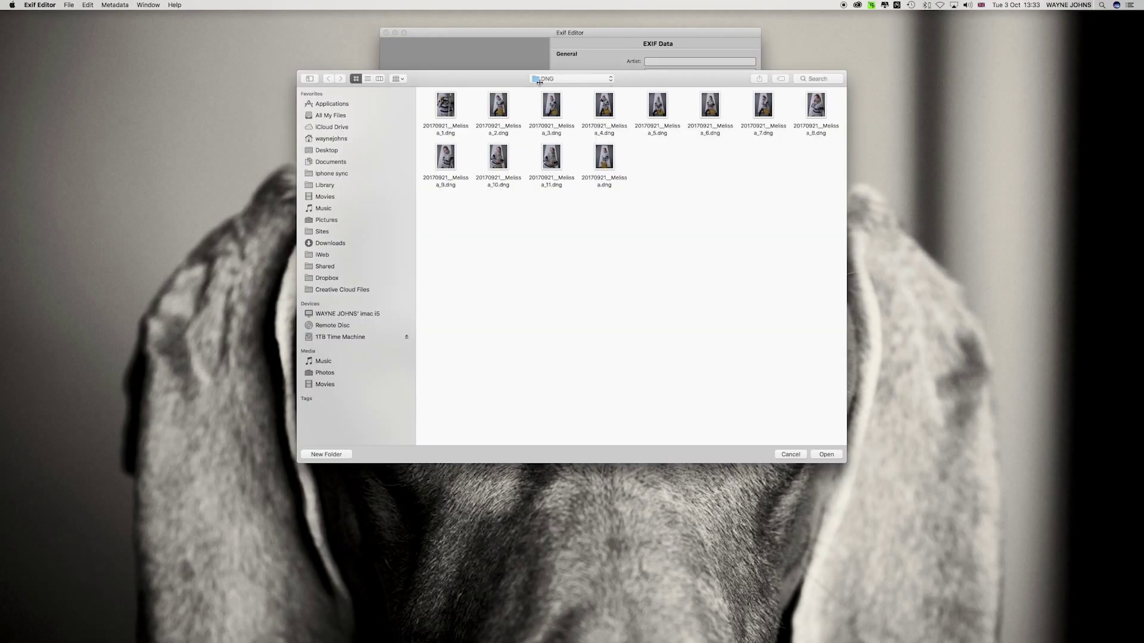
- Load the twelve DNGs and replace the FUJIFILM make with Phase One and model IQ250
{"action": "left_click", "coordinate": [825, 454]}
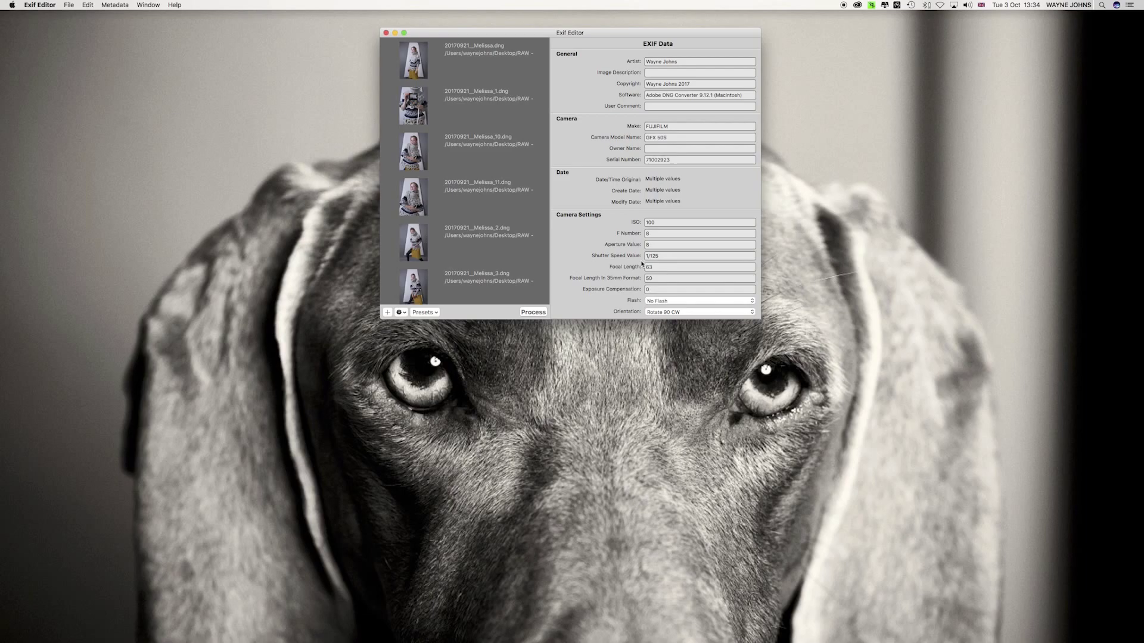
{"action": "left_click", "coordinate": [683, 128]}
{"action": "key", "text": "BackSpace"}
{"action": "key", "text": "BackSpace"}
{"action": "key", "text": "BackSpace"}
{"action": "key", "text": "BackSpace"}
{"action": "key", "text": "BackSpace"}
{"action": "key", "text": "BackSpace"}
{"action": "key", "text": "Tab"}
{"action": "key", "text": "BackSpace"}
- Check the saved presets list, then write the new metadata into the files
{"action": "left_click", "coordinate": [424, 312]}
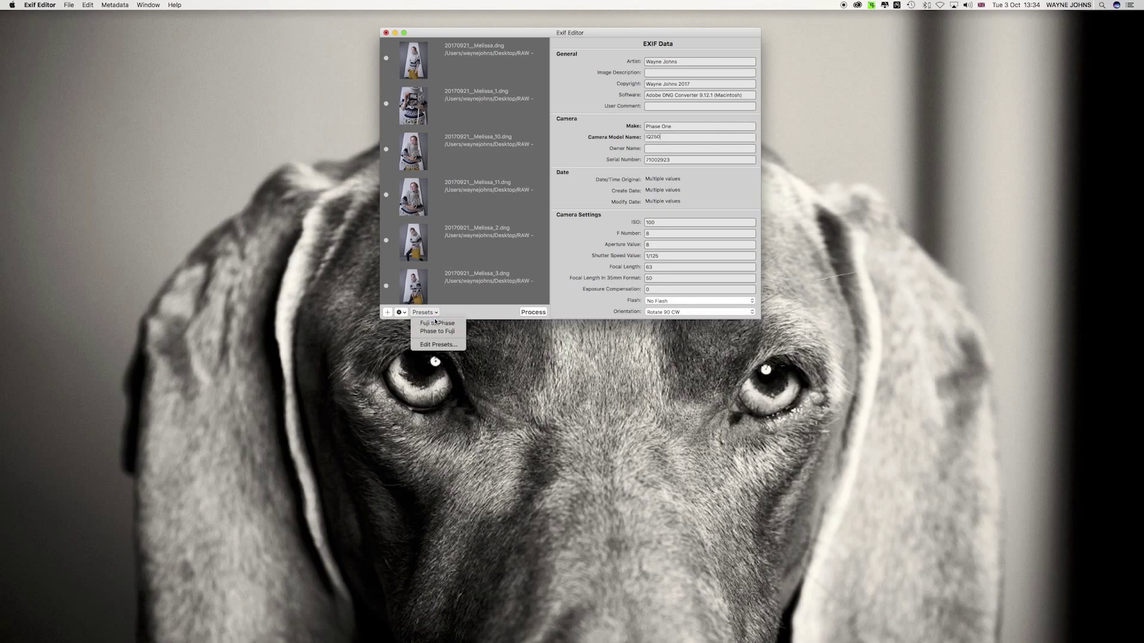
{"action": "left_click", "coordinate": [557, 282]}
{"action": "left_click", "coordinate": [535, 312]}
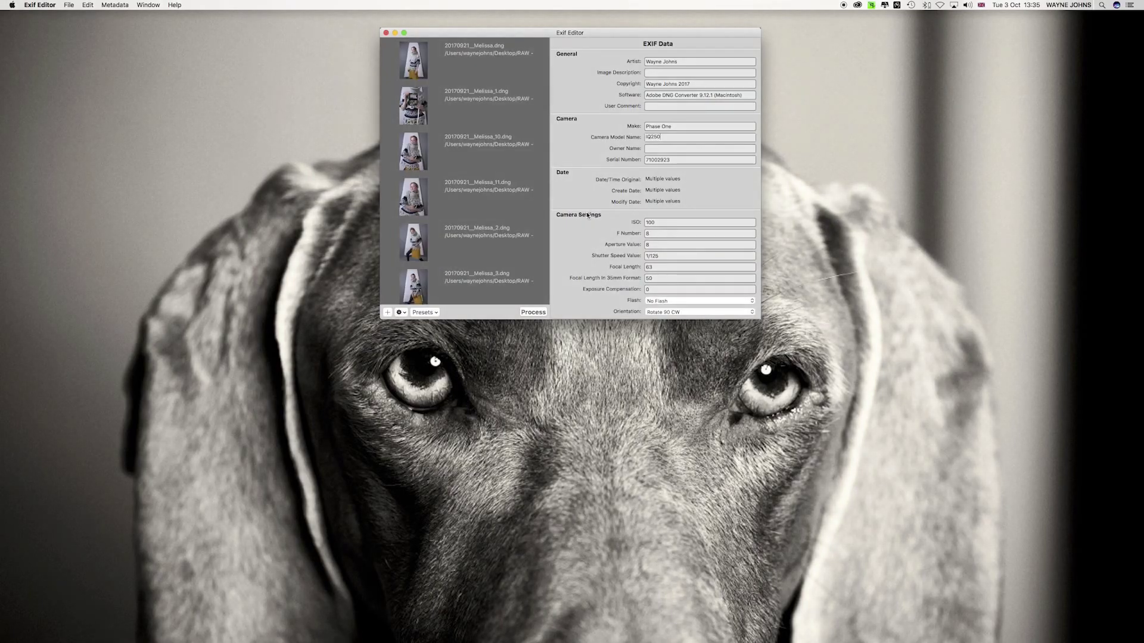
- Close Exif Editor, launch Capture One 10, and view the colour-checker shot with the Color tools
{"action": "left_click", "coordinate": [386, 32]}
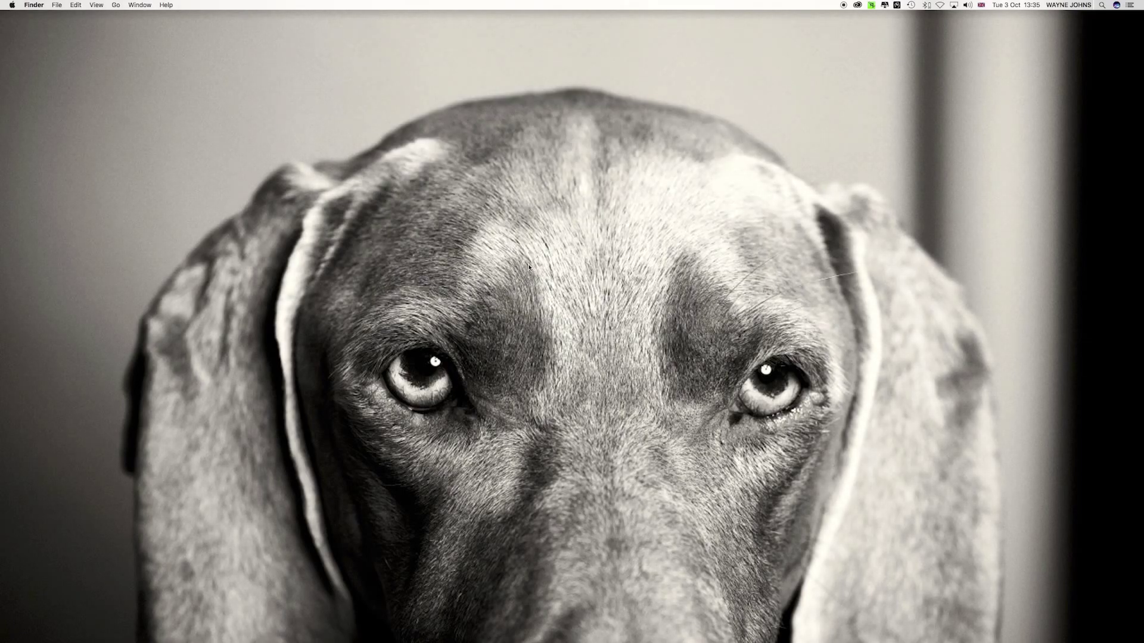
{"action": "mouse_move", "coordinate": [387, 623]}
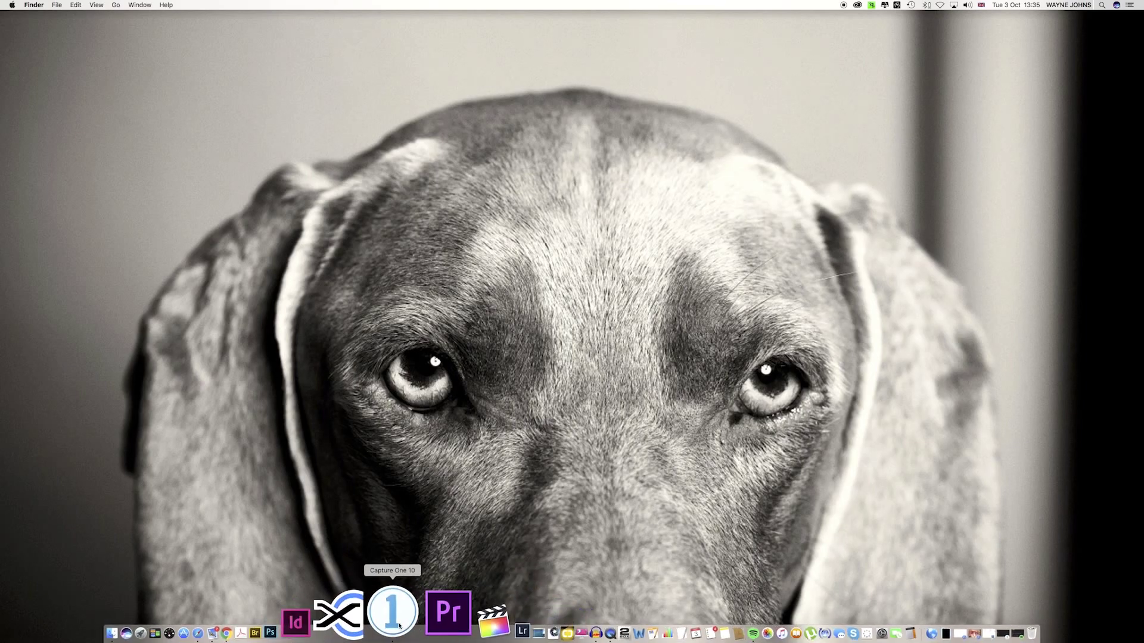
{"action": "left_click", "coordinate": [397, 625]}
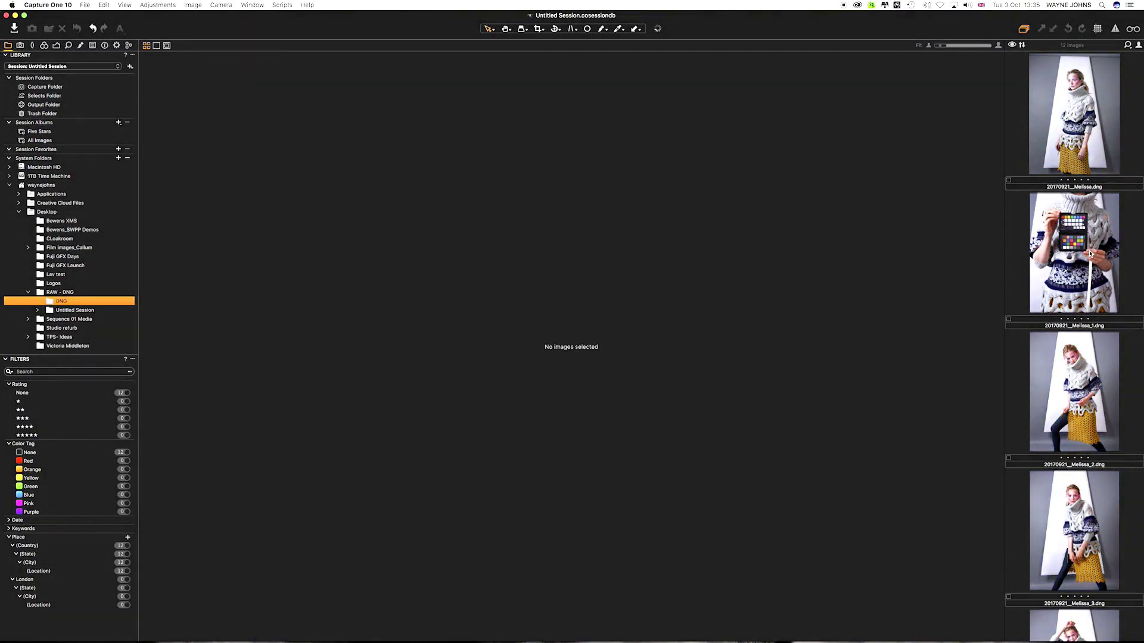
{"action": "left_click", "coordinate": [1083, 256]}
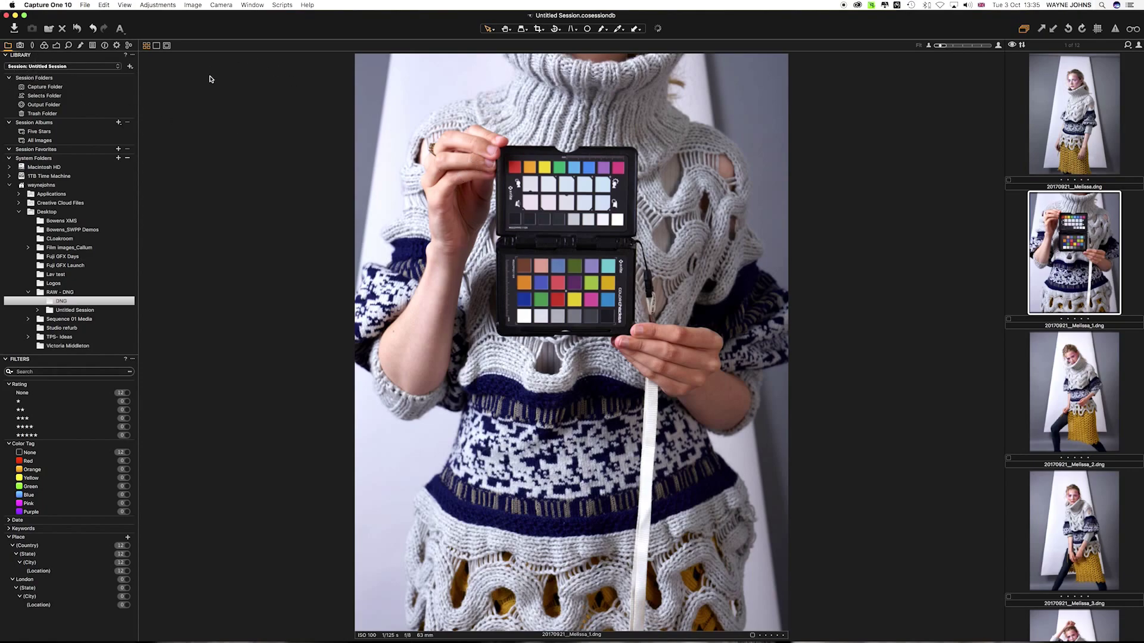
{"action": "left_click", "coordinate": [44, 46]}
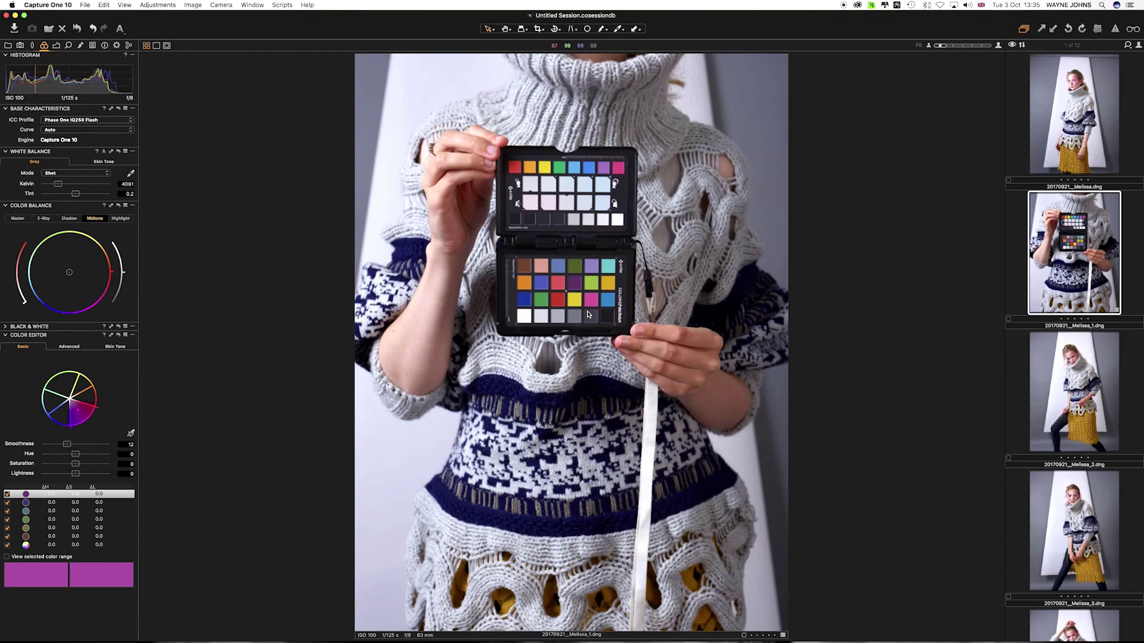
- Inspect the colour-checker shot's ICC profile list without changing it
{"action": "left_click", "coordinate": [131, 121]}
{"action": "mouse_move", "coordinate": [117, 174]}
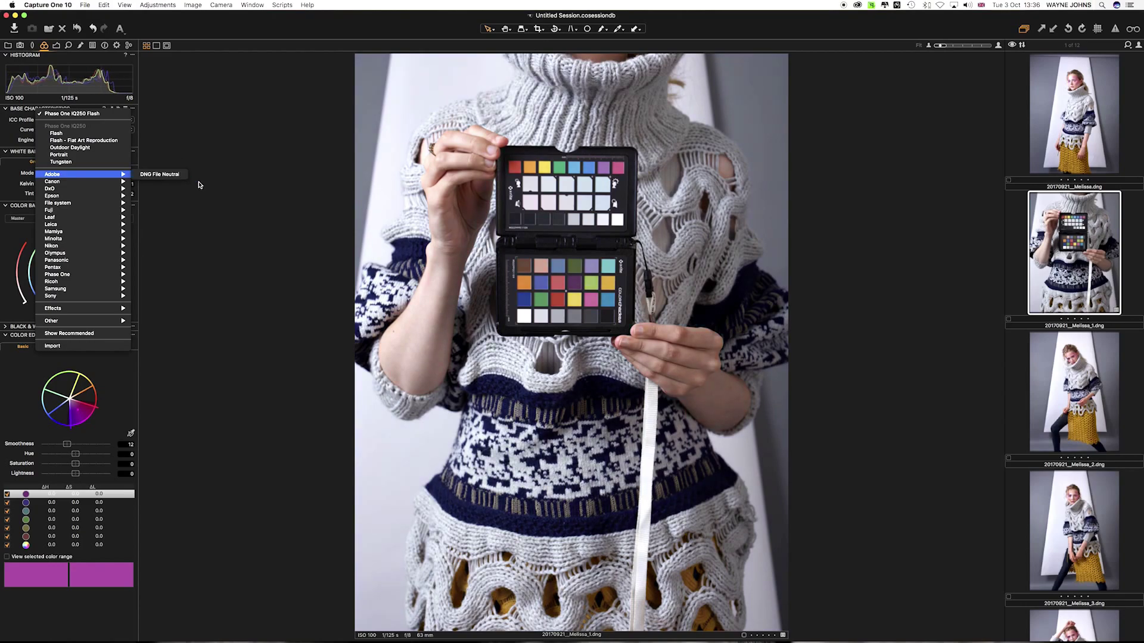
{"action": "left_click", "coordinate": [1076, 237]}
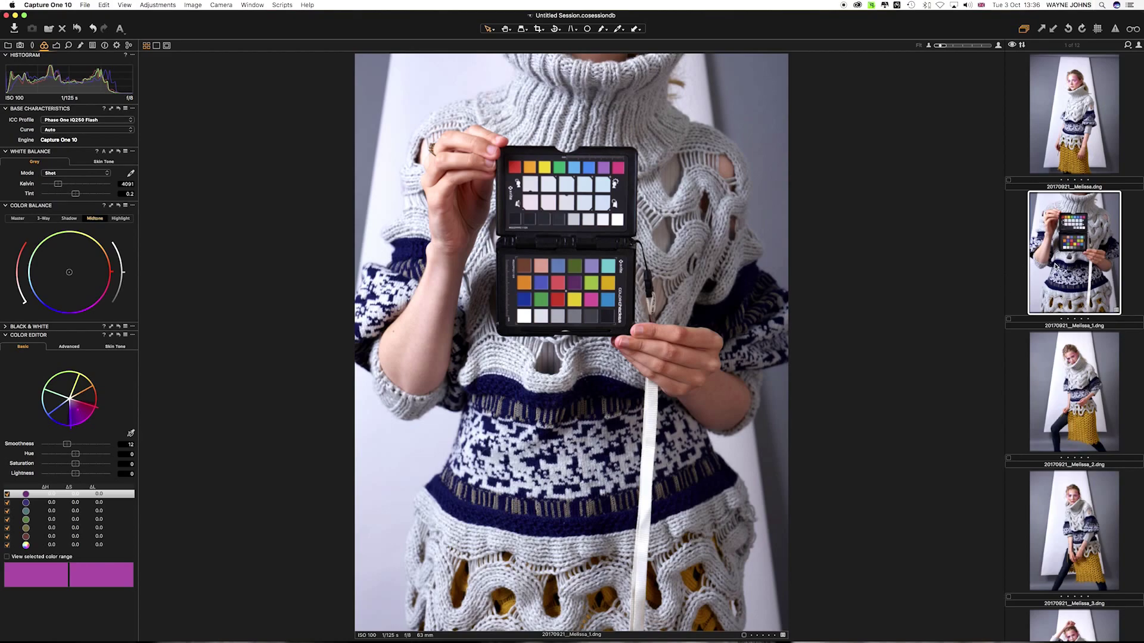
- Clone the shot, give the copy Adobe DNG File Neutral, and show both side by side
{"action": "right_click", "coordinate": [1047, 259]}
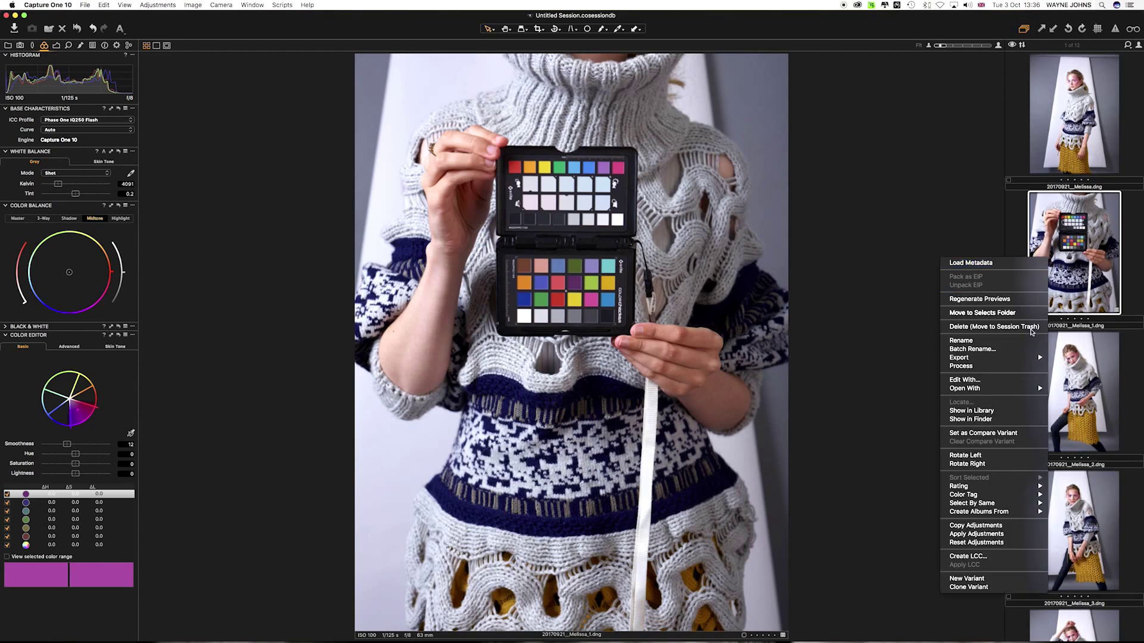
{"action": "left_click", "coordinate": [963, 588]}
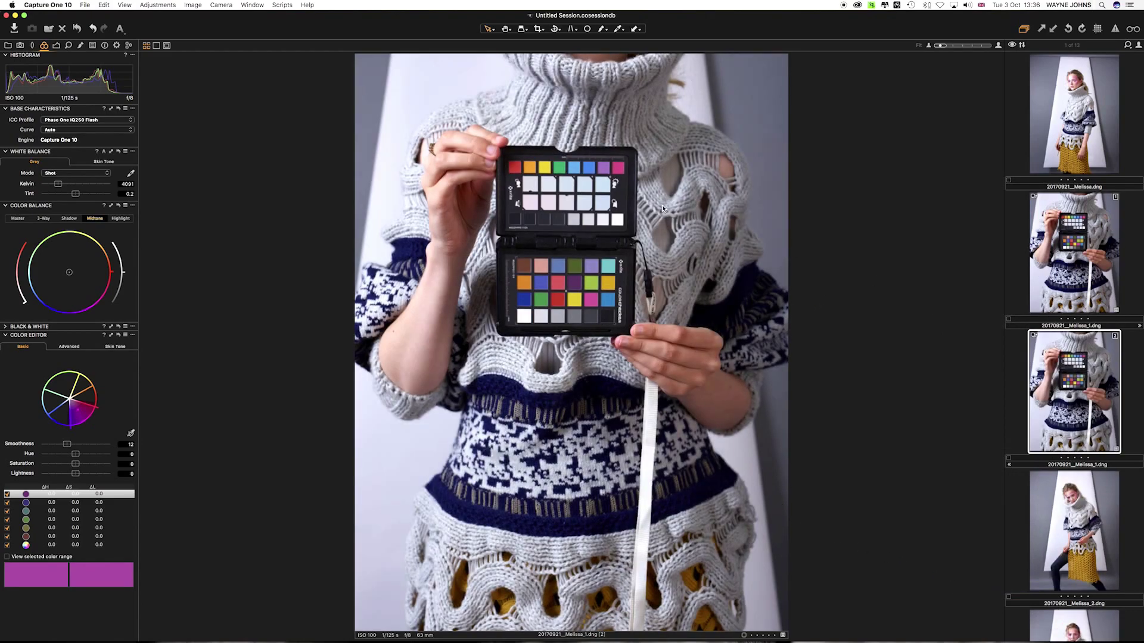
{"action": "left_click", "coordinate": [111, 121]}
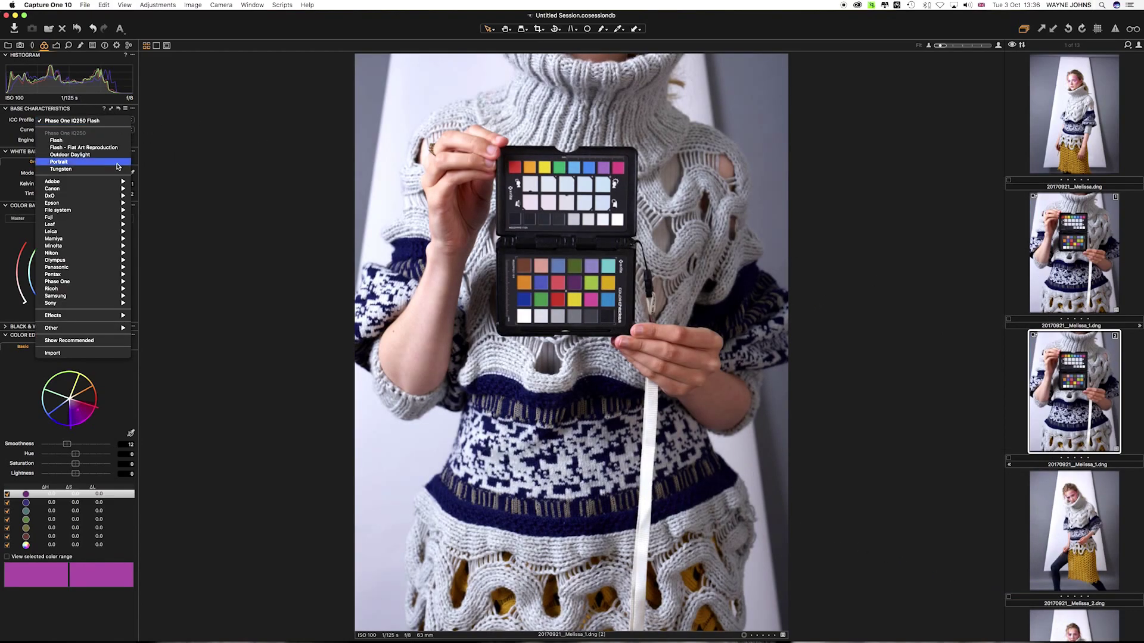
{"action": "left_click", "coordinate": [151, 182]}
{"action": "left_click", "coordinate": [1050, 264]}
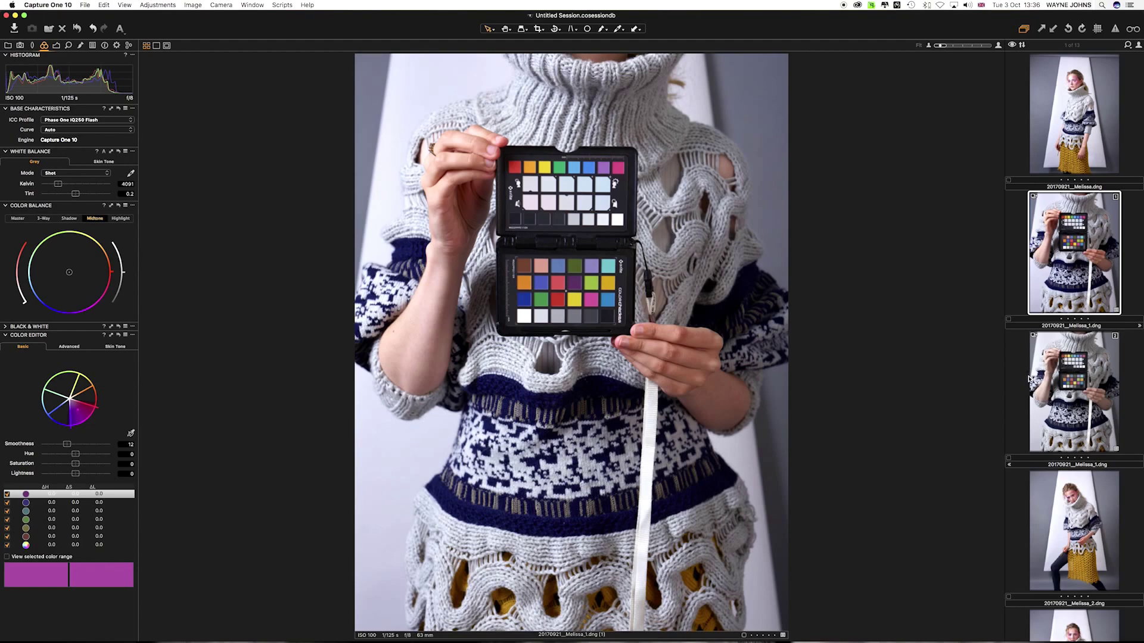
{"action": "left_click", "coordinate": [1051, 375], "text": "super"}
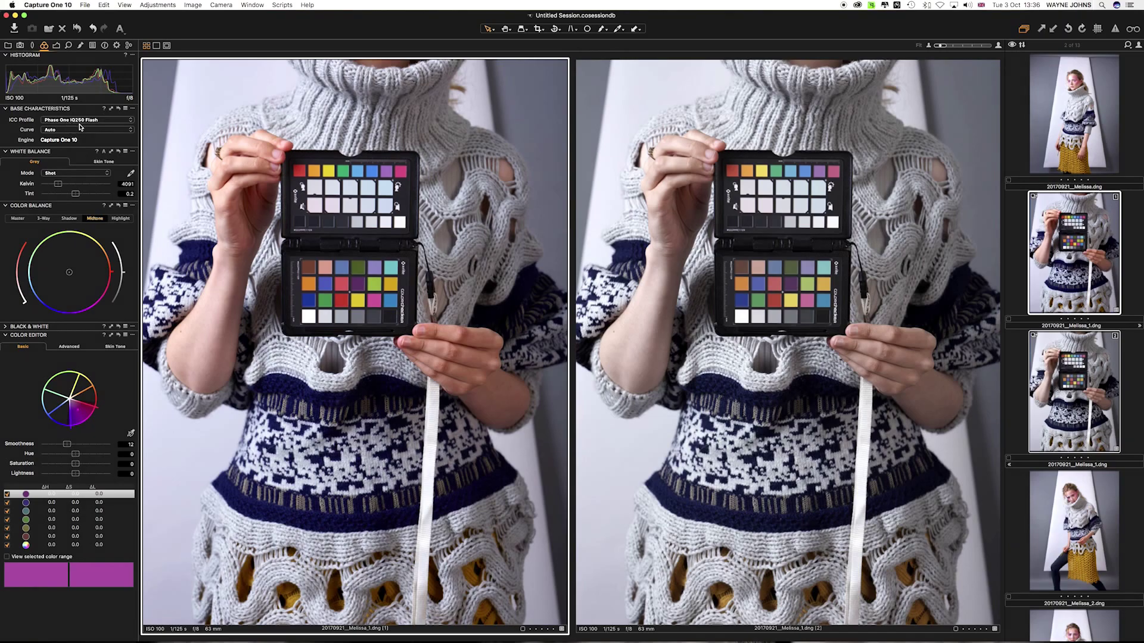
- Sample a custom white balance from the chart's grey patch on both variants
{"action": "left_click", "coordinate": [717, 250]}
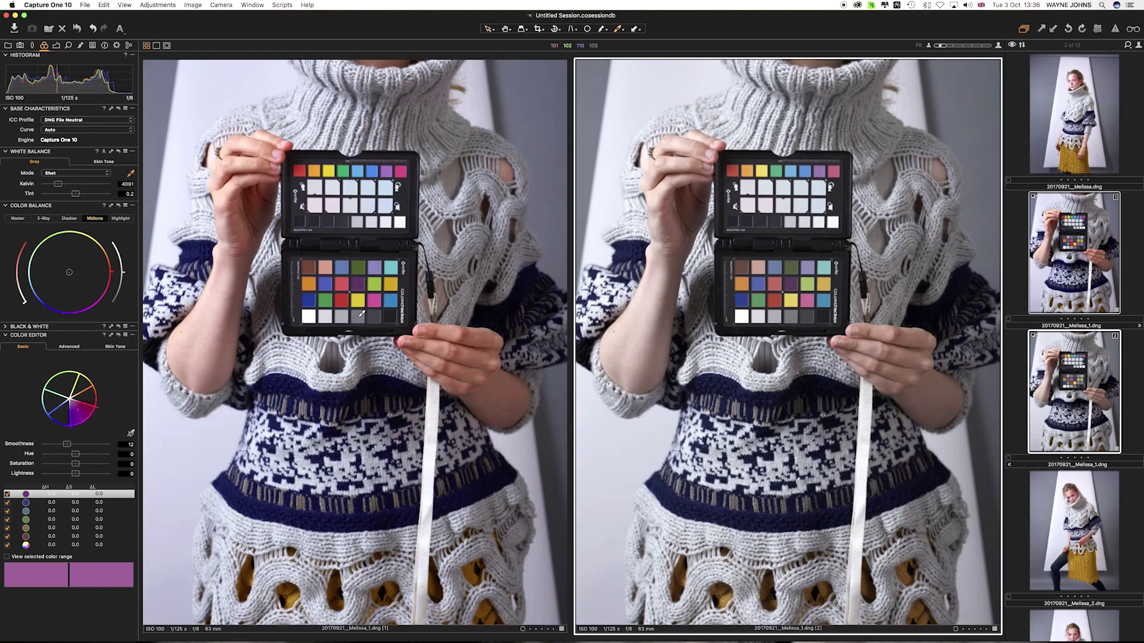
{"action": "left_click", "coordinate": [792, 318]}
{"action": "left_click", "coordinate": [370, 317]}
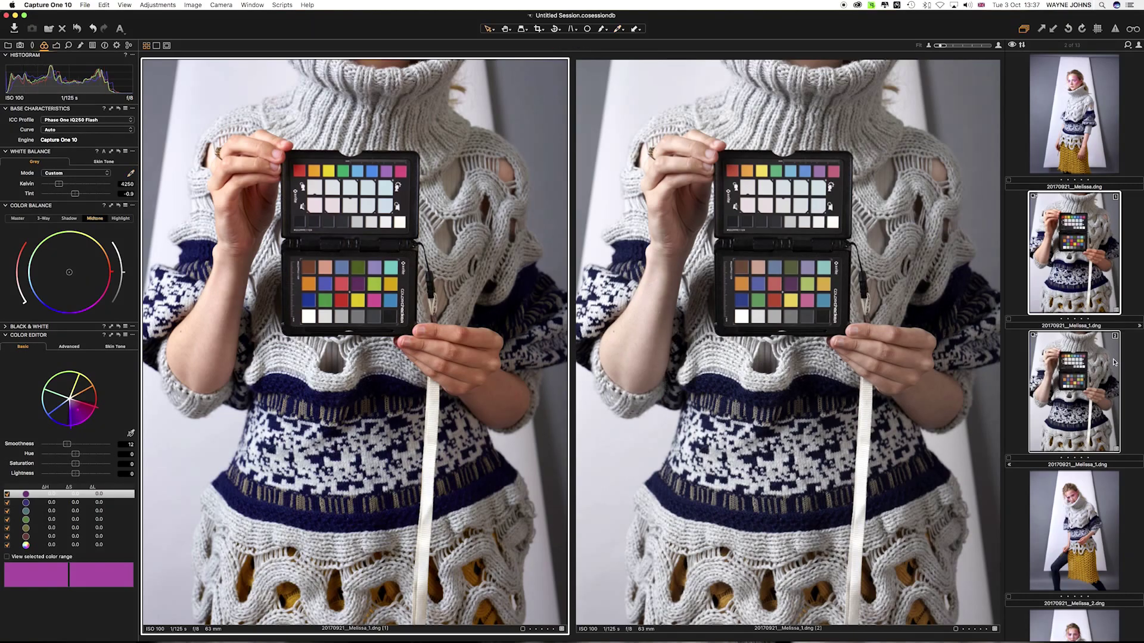
- Browse the two full-length portrait shots, then return to the colour-checker shot
{"action": "left_click", "coordinate": [1075, 130]}
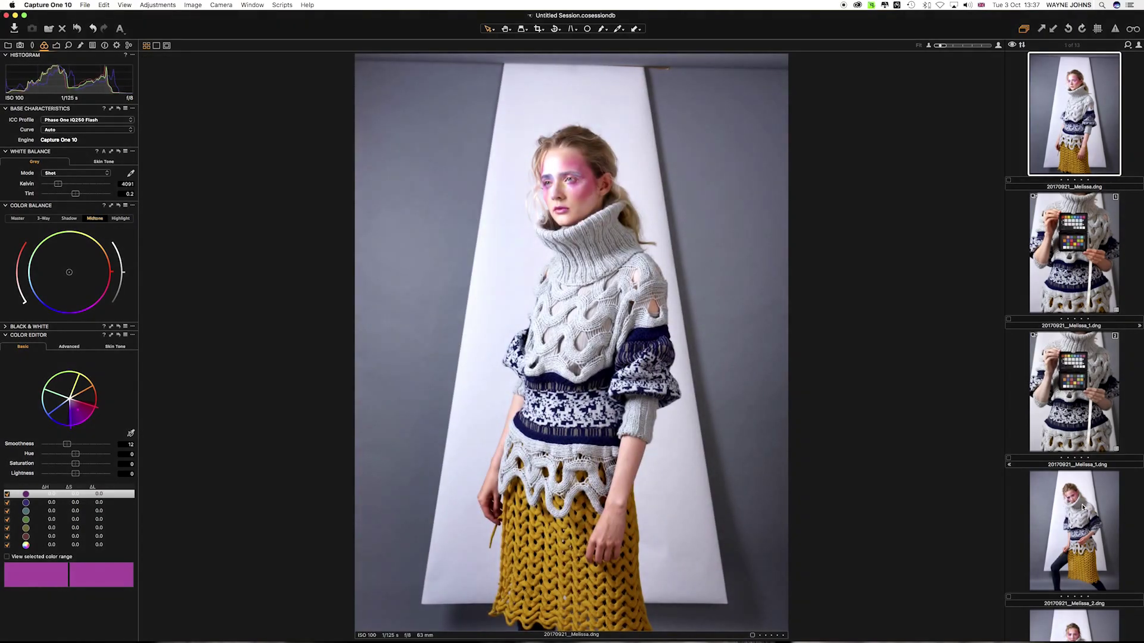
{"action": "left_click", "coordinate": [1074, 524]}
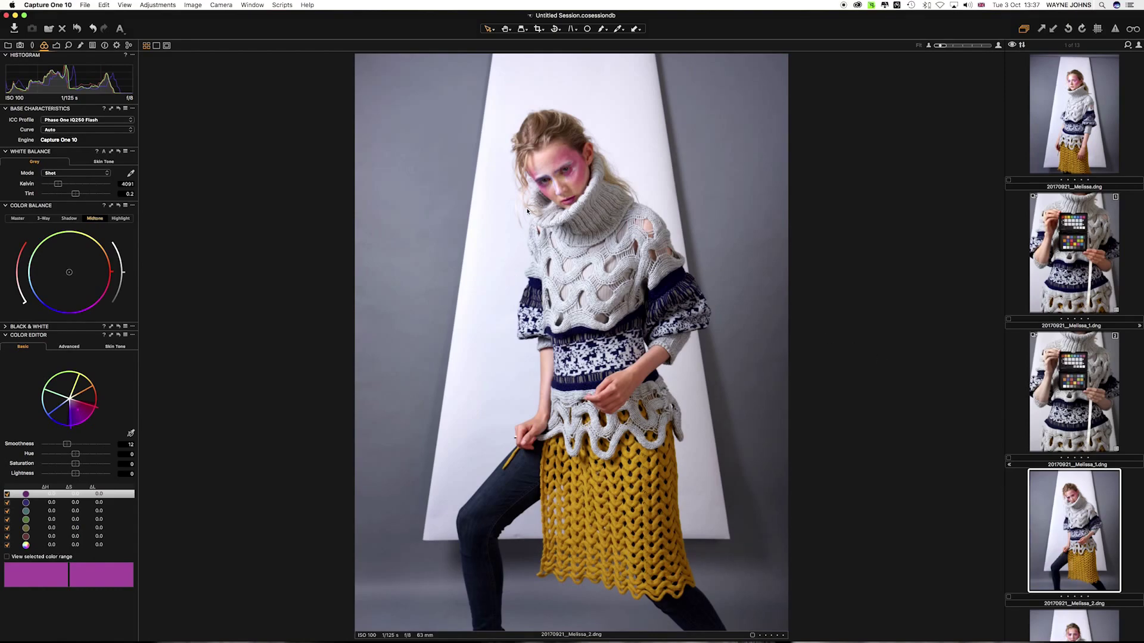
{"action": "left_click", "coordinate": [1085, 257]}
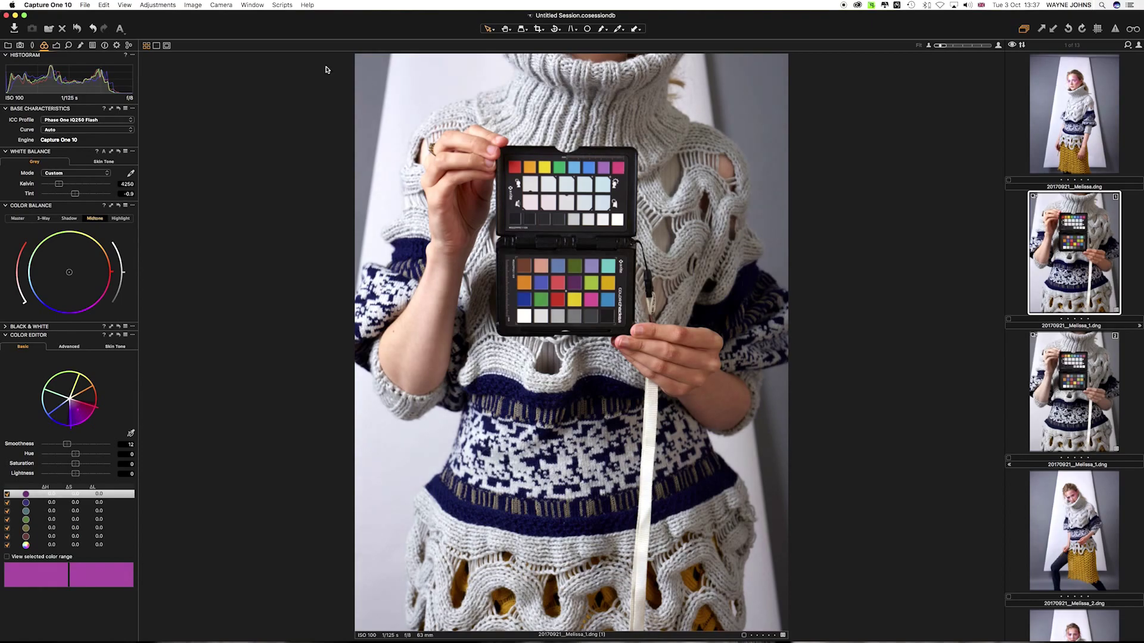
{"action": "left_click", "coordinate": [14, 15]}
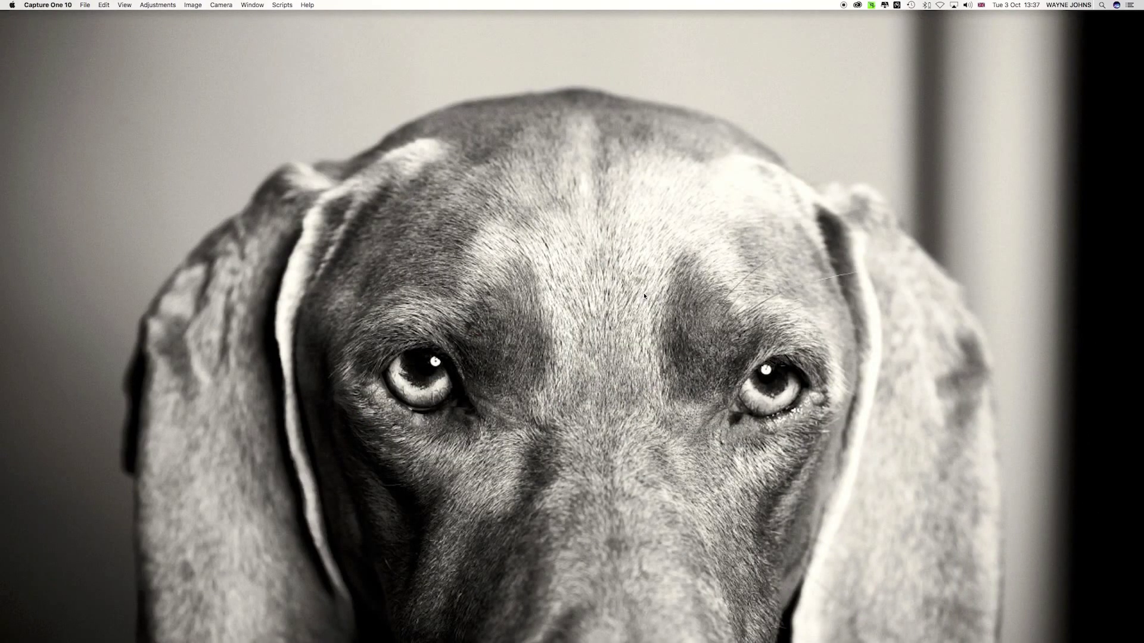